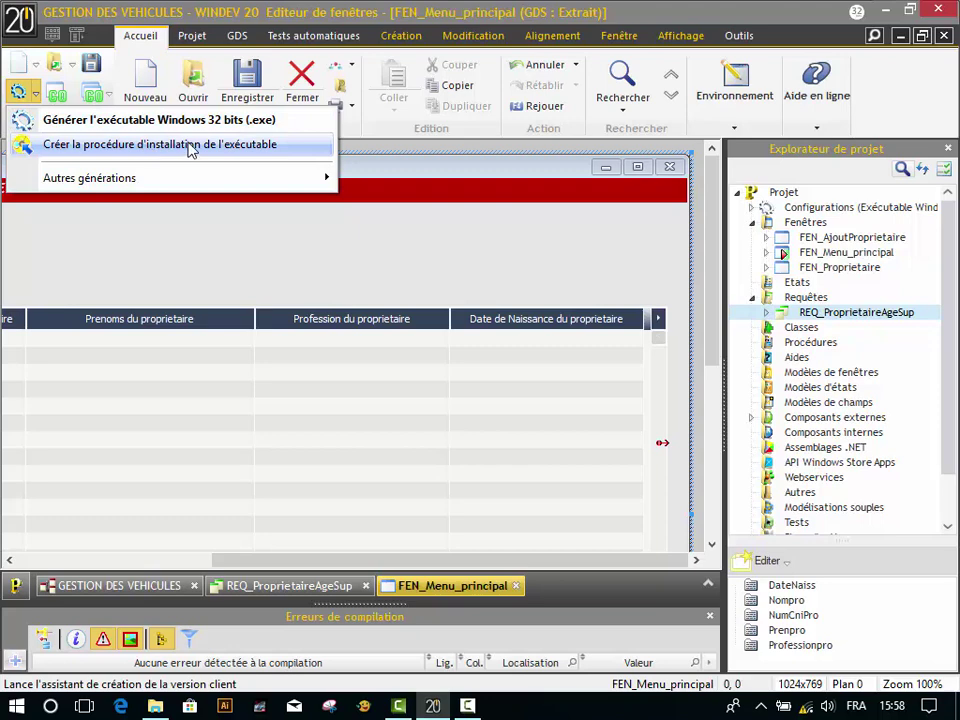
# Start creating the executable's installation procedure, extracting the project from the GDS and choosing FEN_Menu_principal as its first window
pyautogui.click(190, 146)
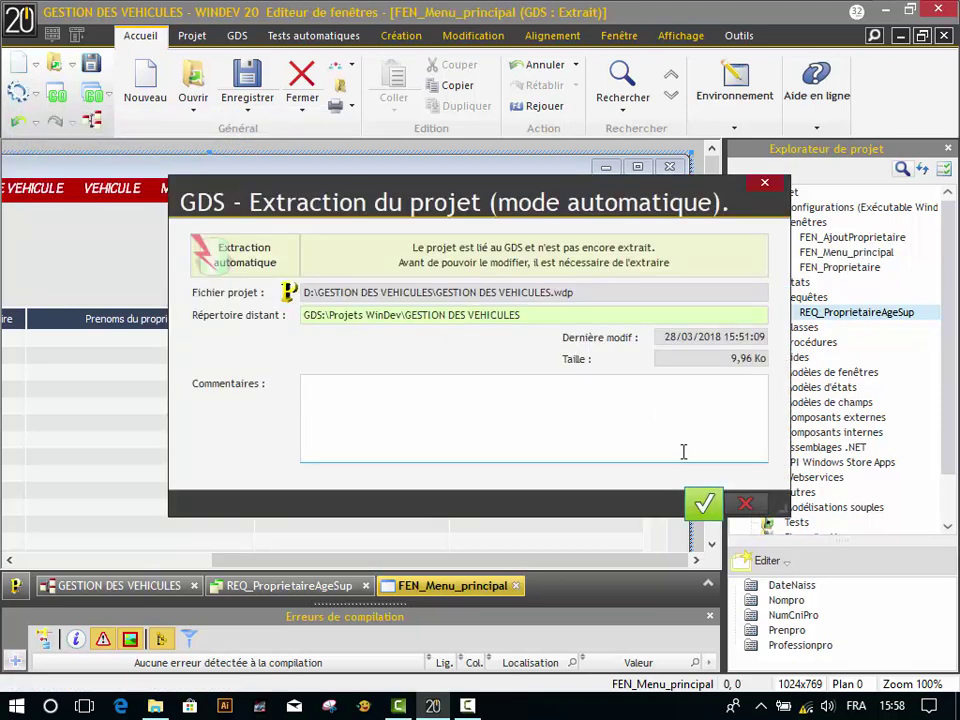
pyautogui.click(706, 502)
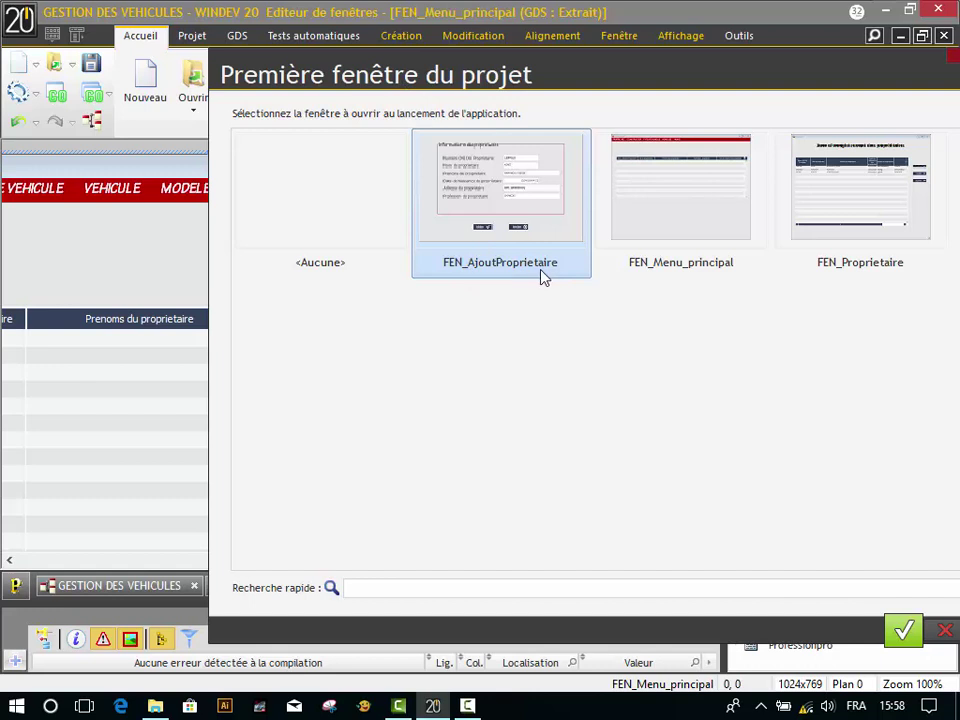
pyautogui.click(678, 213)
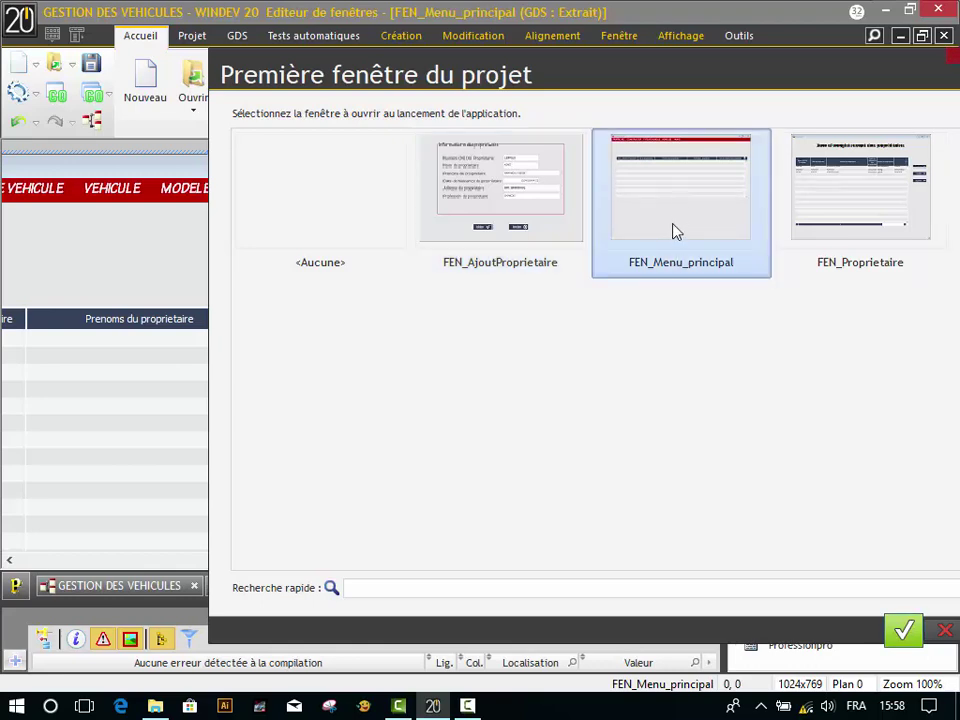
pyautogui.click(903, 629)
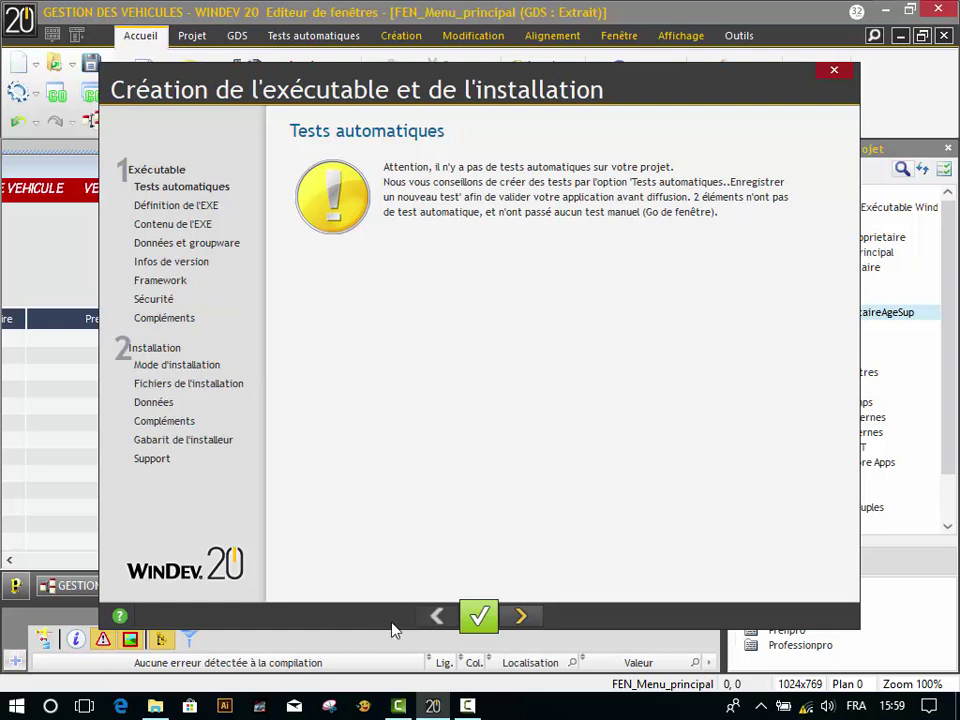
pyautogui.click(521, 616)
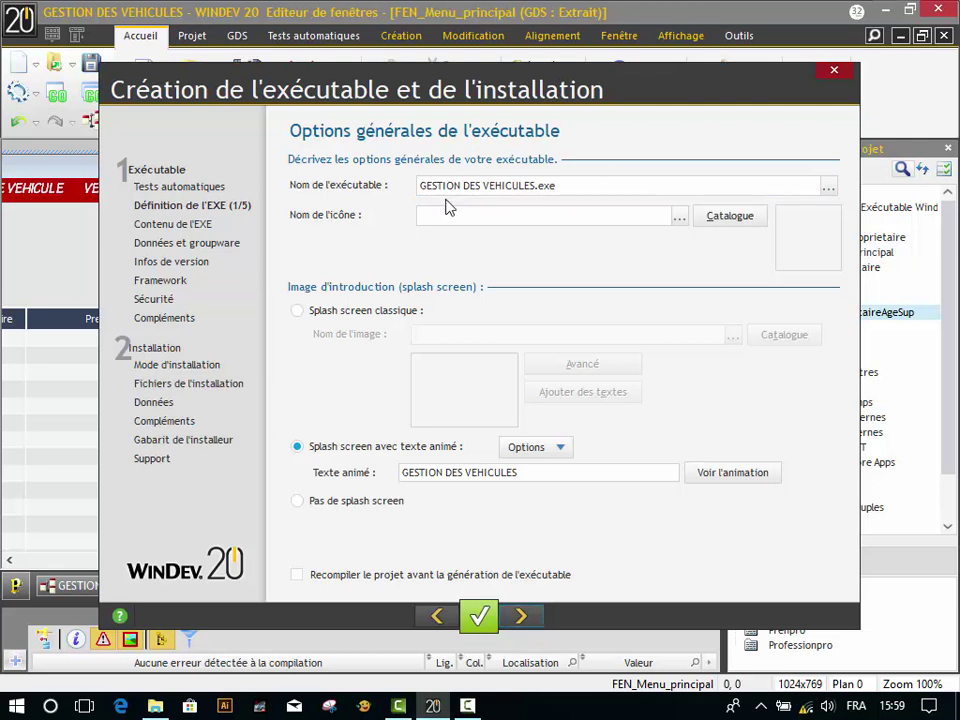
pyautogui.tripleClick(537, 188)
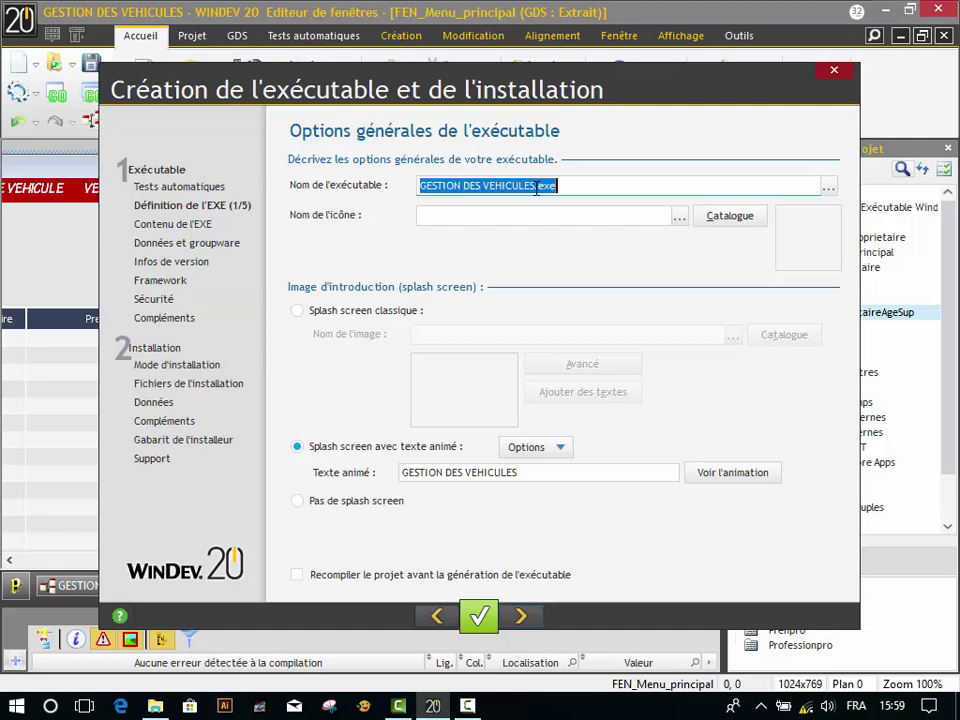
pyautogui.click(533, 188)
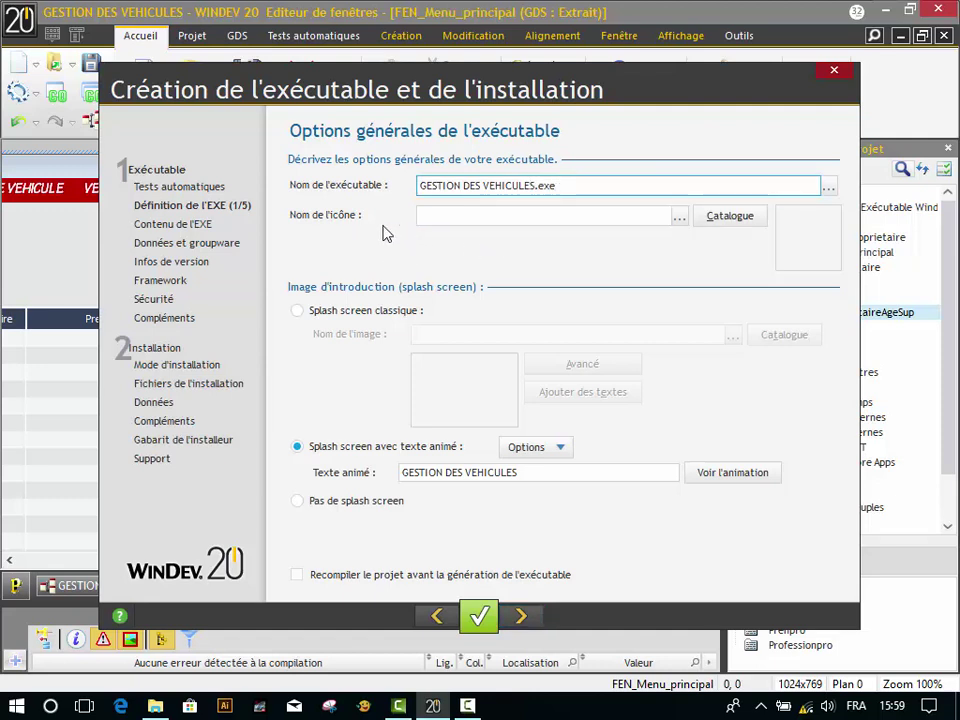
pyautogui.click(675, 219)
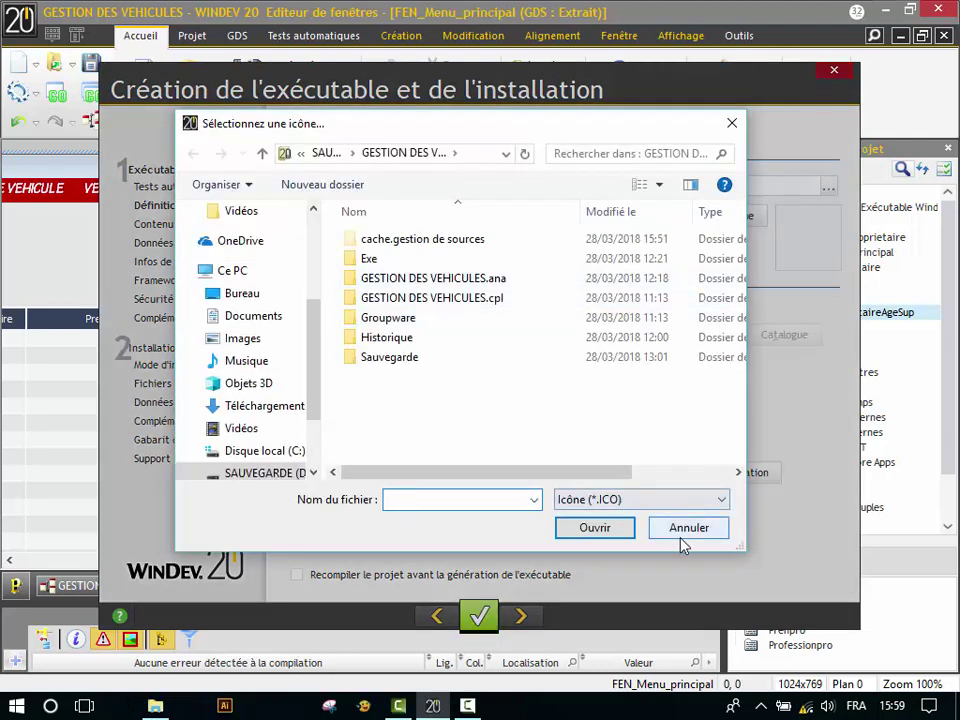
pyautogui.click(686, 535)
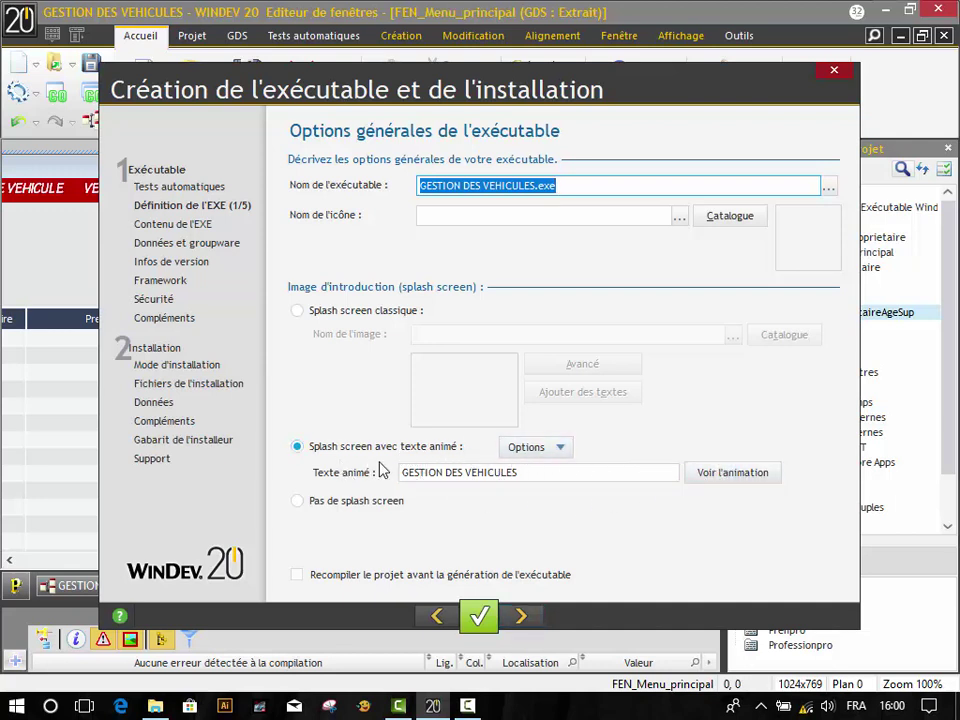
# Set the animated splash screen to the Tourbillon animation in the Or colour, previewing the animation
pyautogui.click(728, 474)
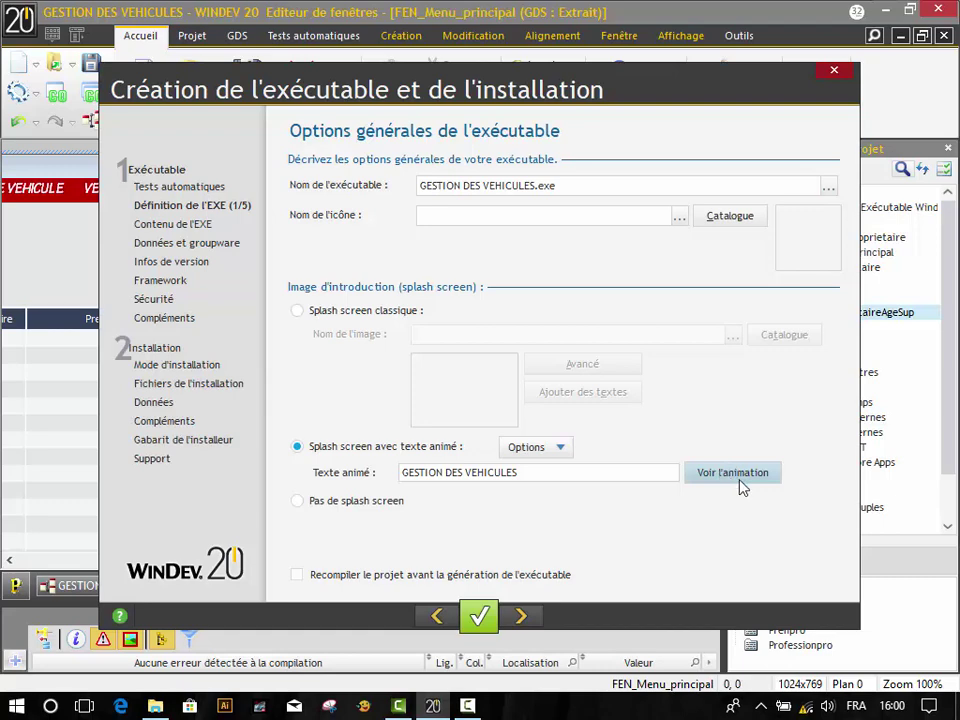
pyautogui.click(741, 484)
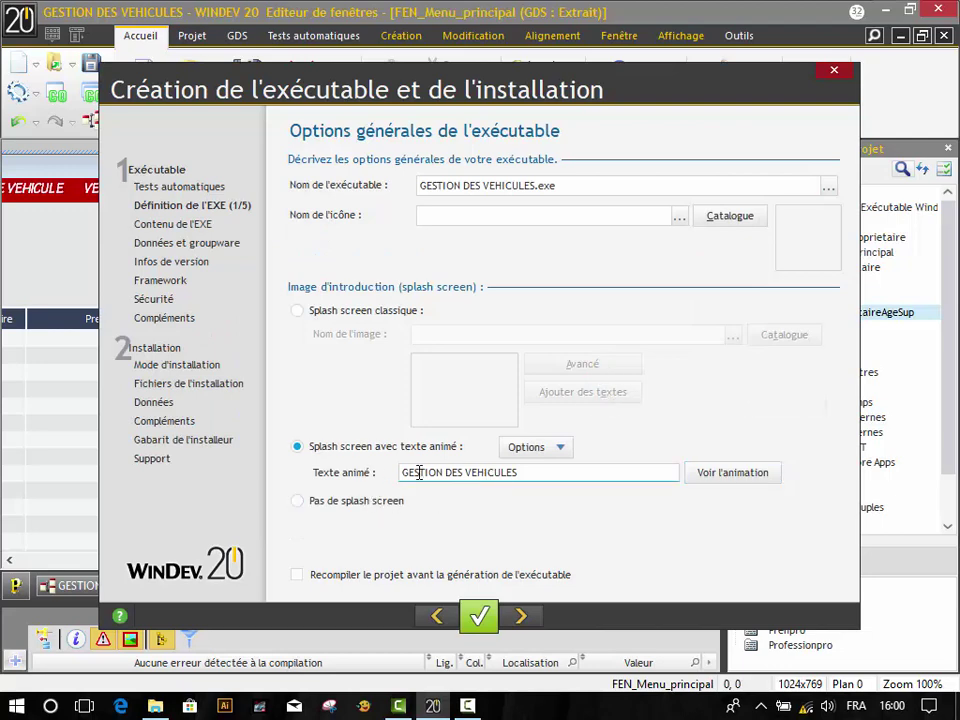
pyautogui.click(530, 447)
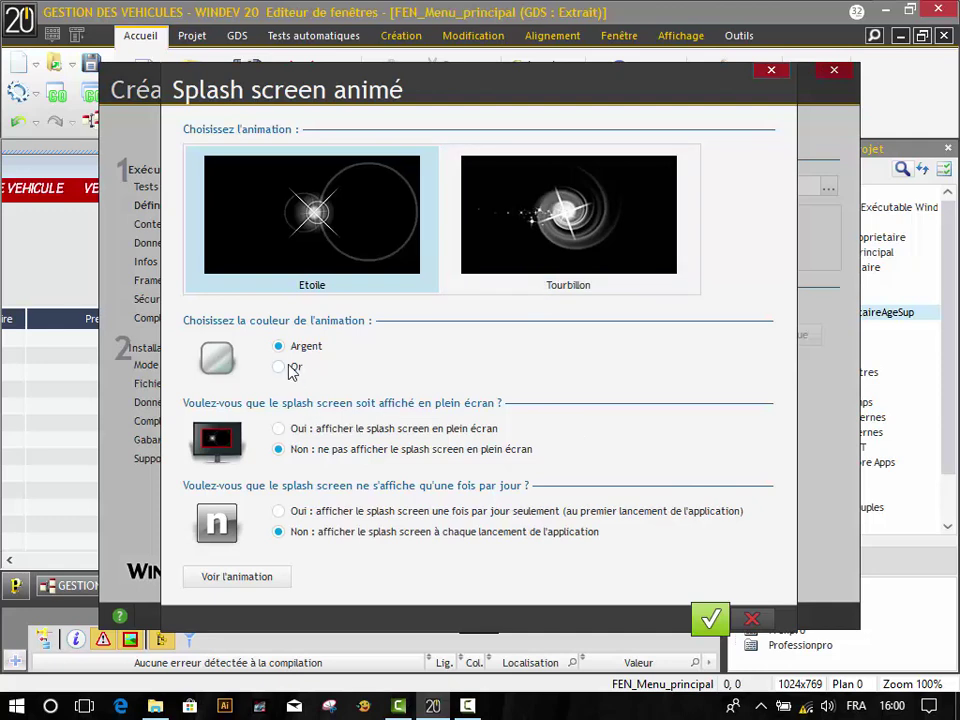
pyautogui.click(555, 259)
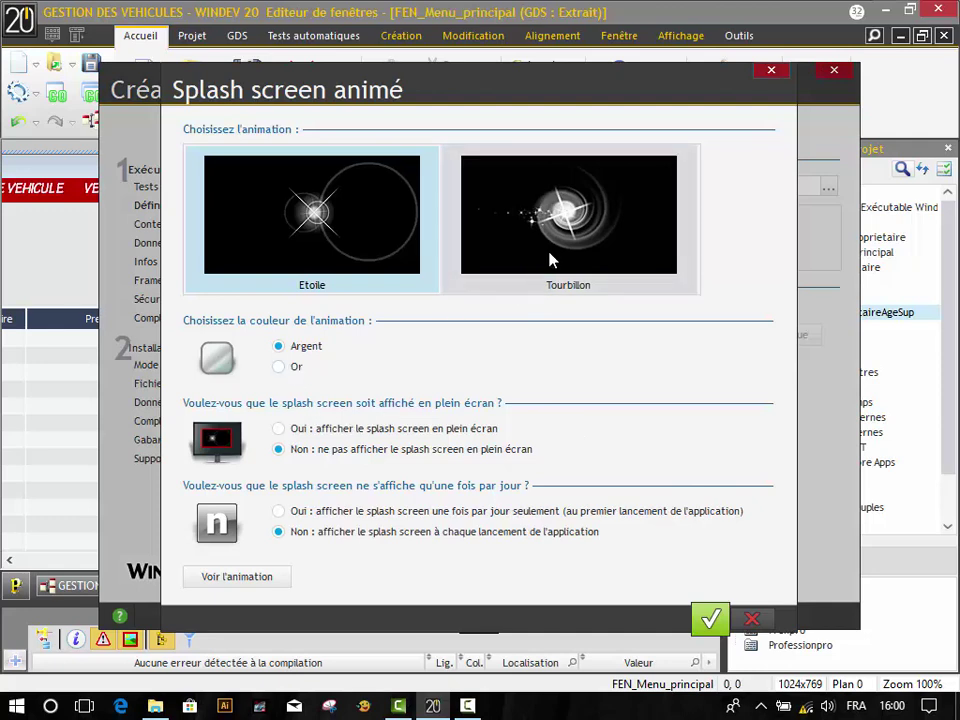
pyautogui.click(296, 367)
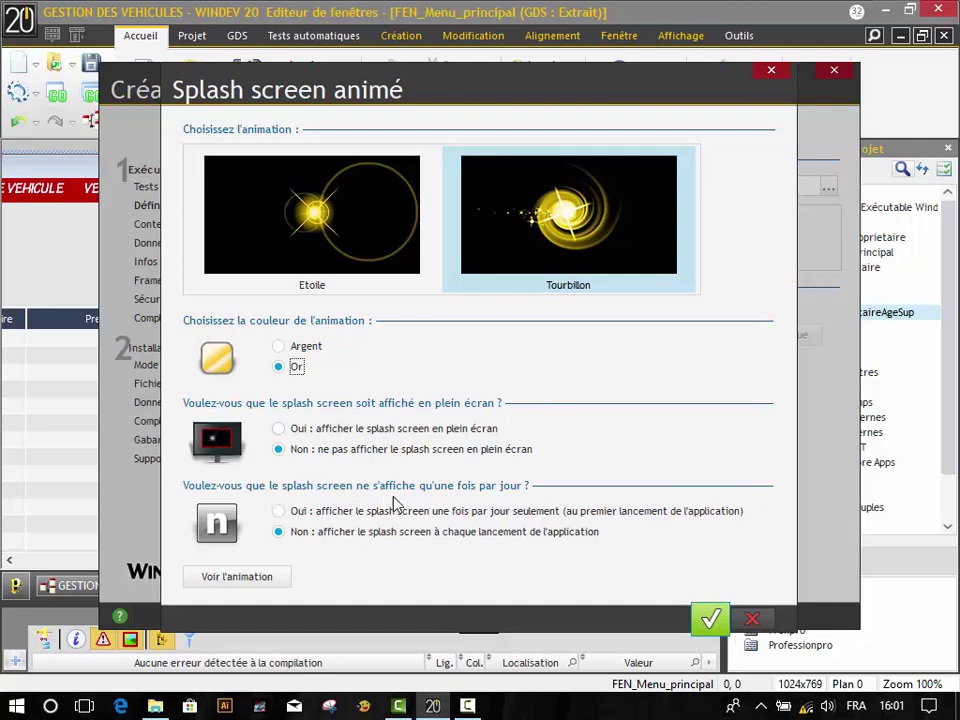
pyautogui.click(262, 577)
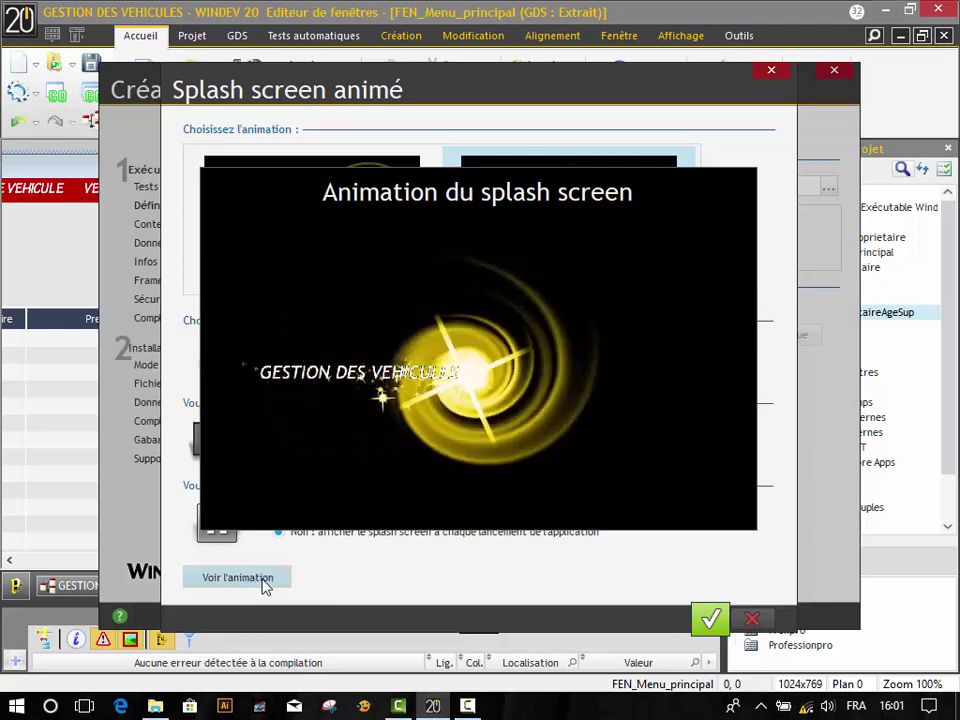
pyautogui.click(693, 448)
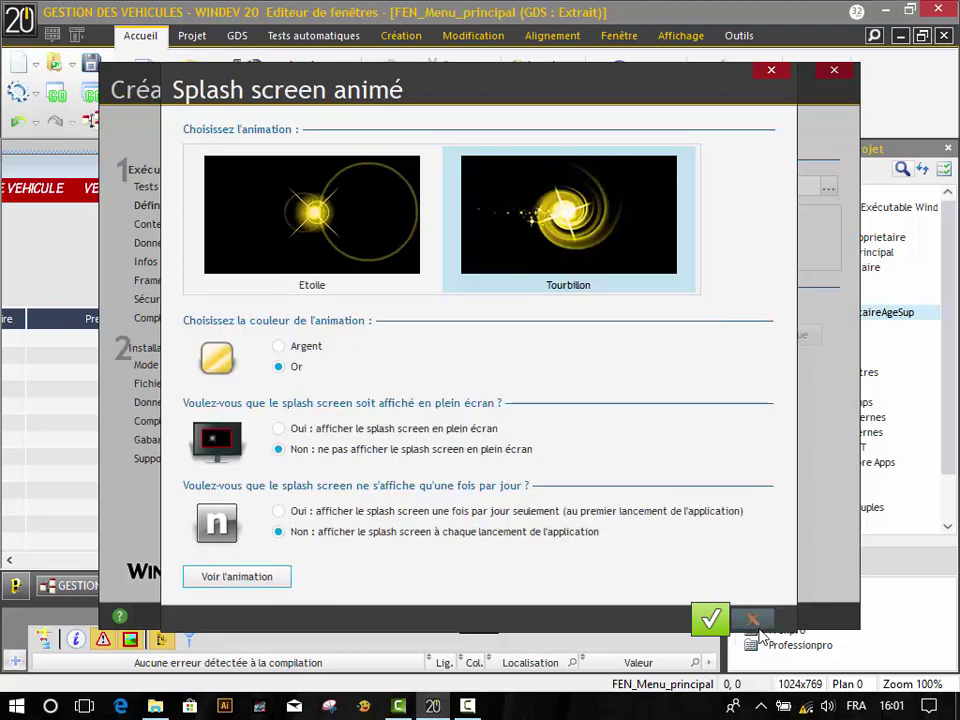
pyautogui.click(710, 619)
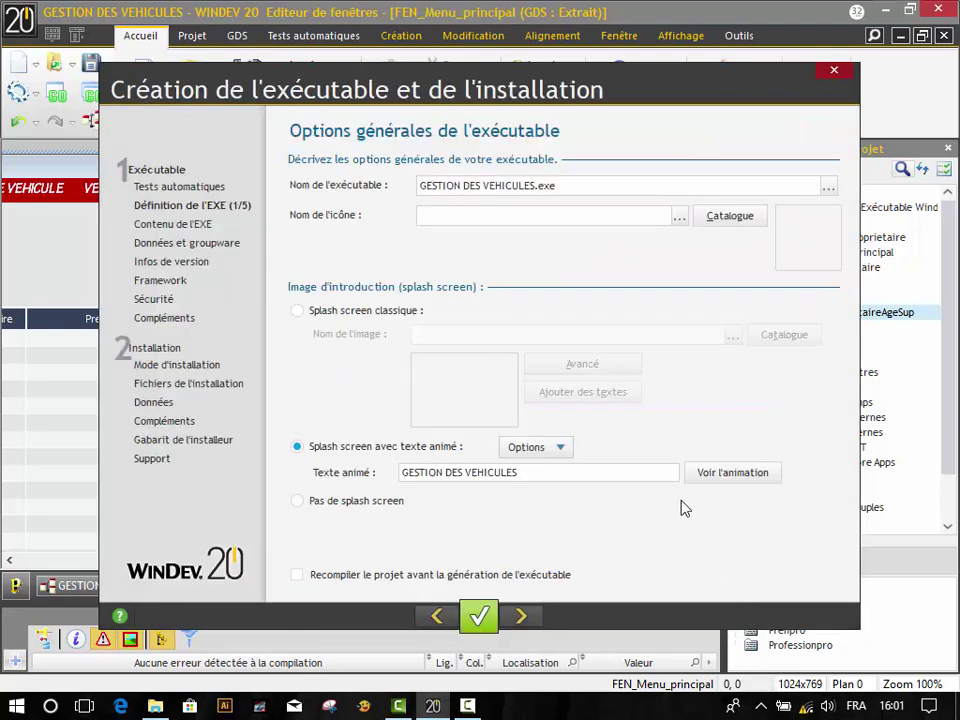
# Choose "Pas de splash screen" for the executable and continue to its operating mode settings
pyautogui.click(340, 312)
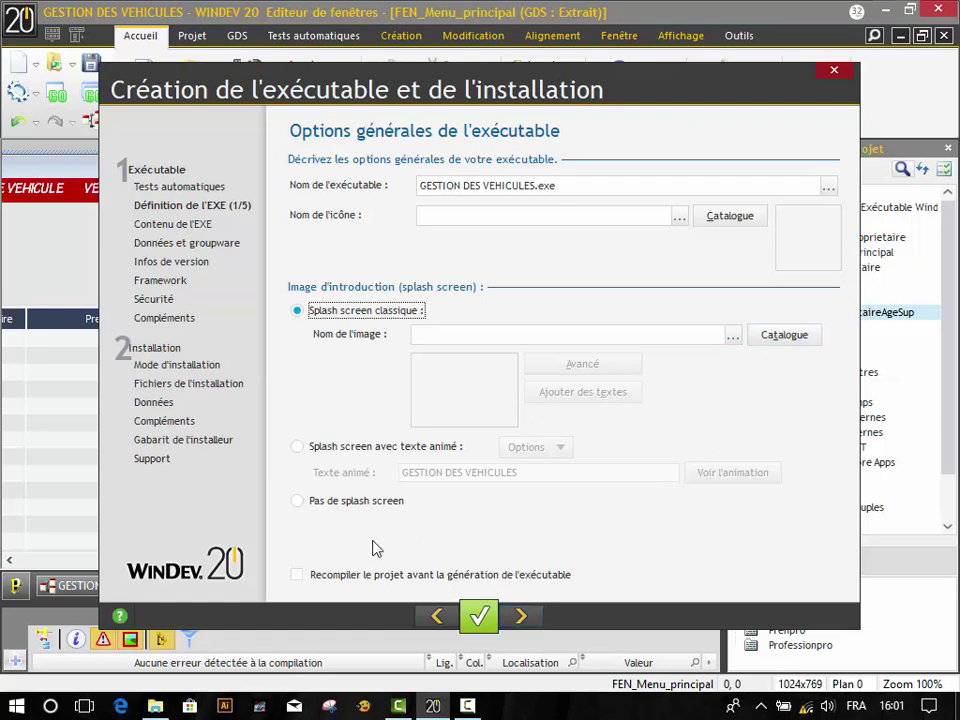
pyautogui.click(398, 503)
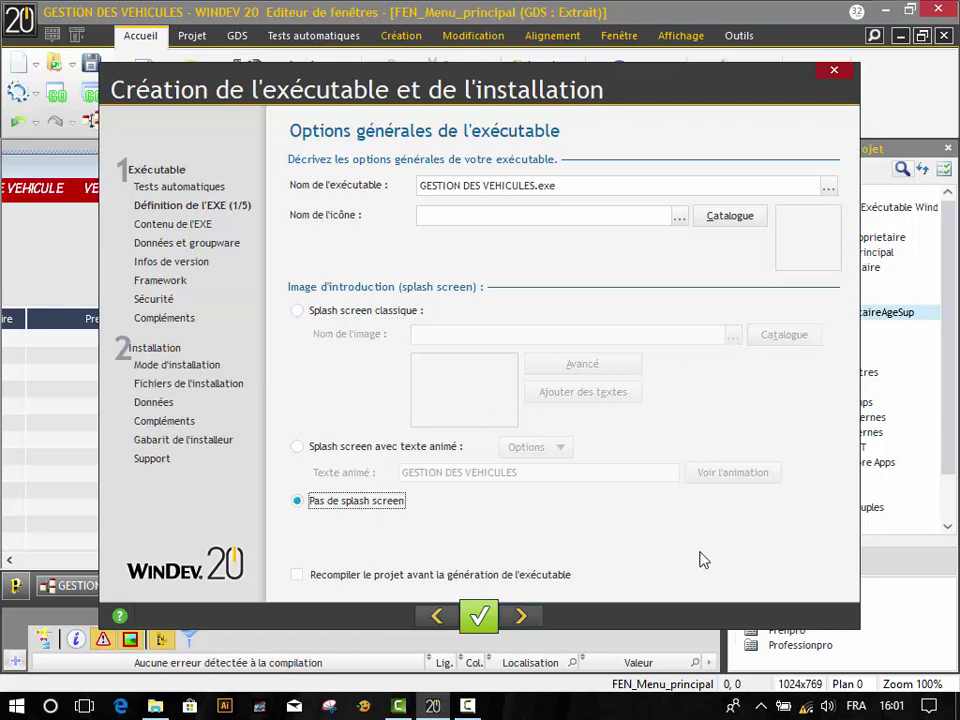
pyautogui.click(537, 617)
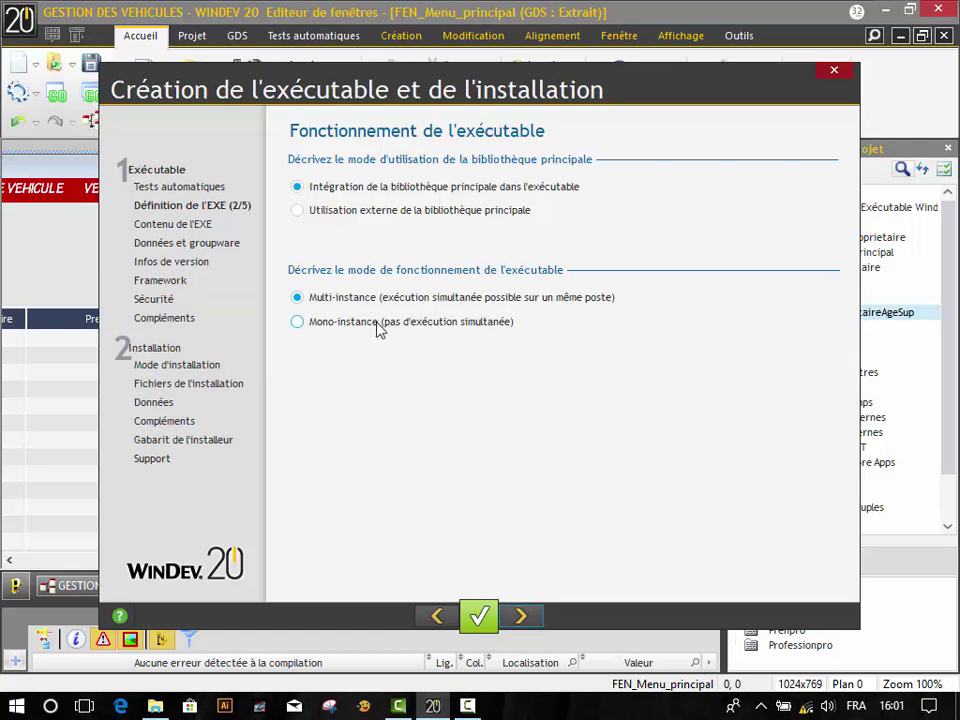
# Set the executable to Mono-instance mode and accept the default French custom error message
pyautogui.click(336, 326)
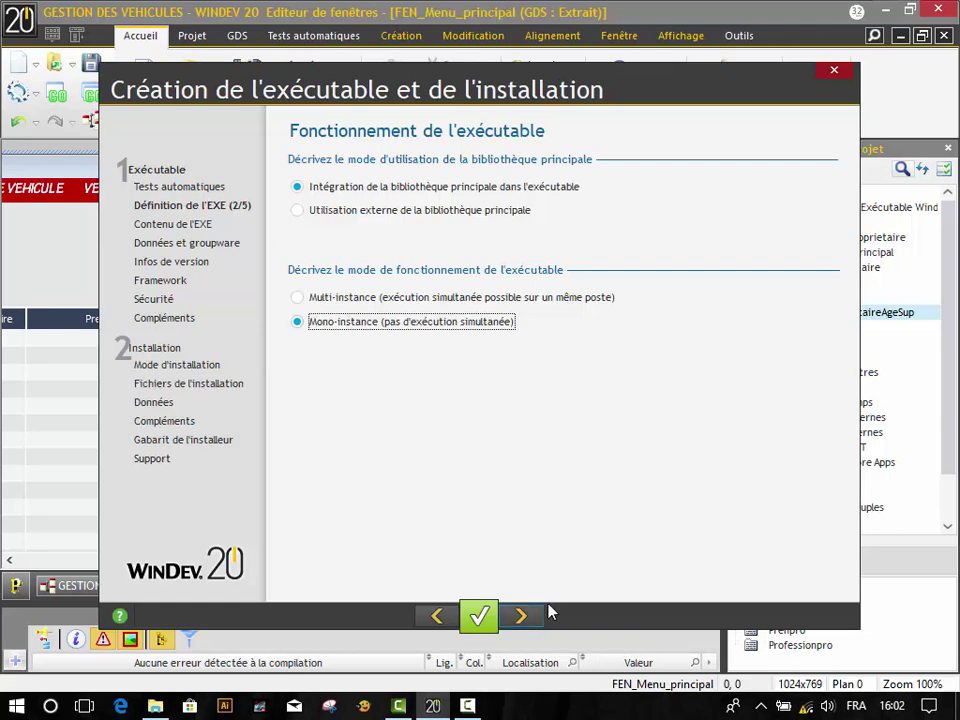
pyautogui.click(521, 615)
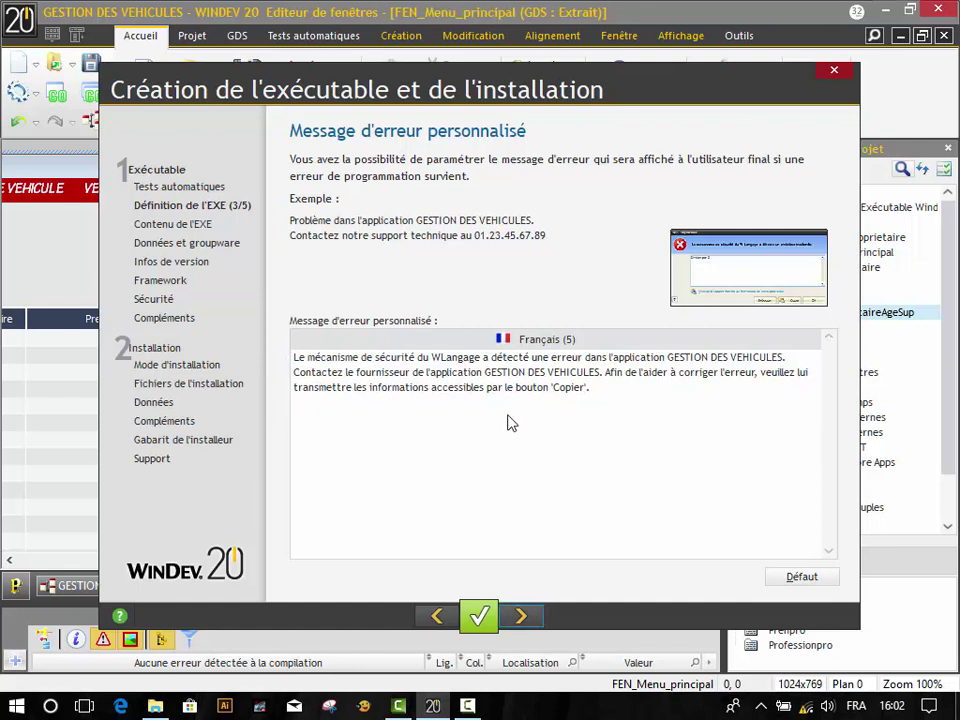
pyautogui.click(599, 389)
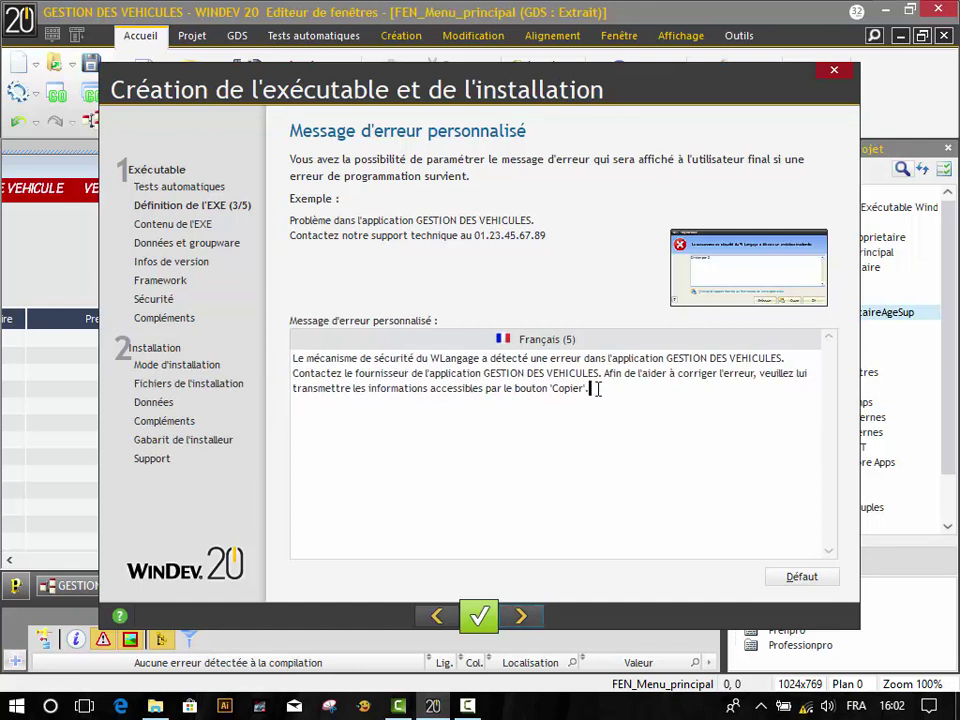
pyautogui.click(623, 390)
pyautogui.click(521, 617)
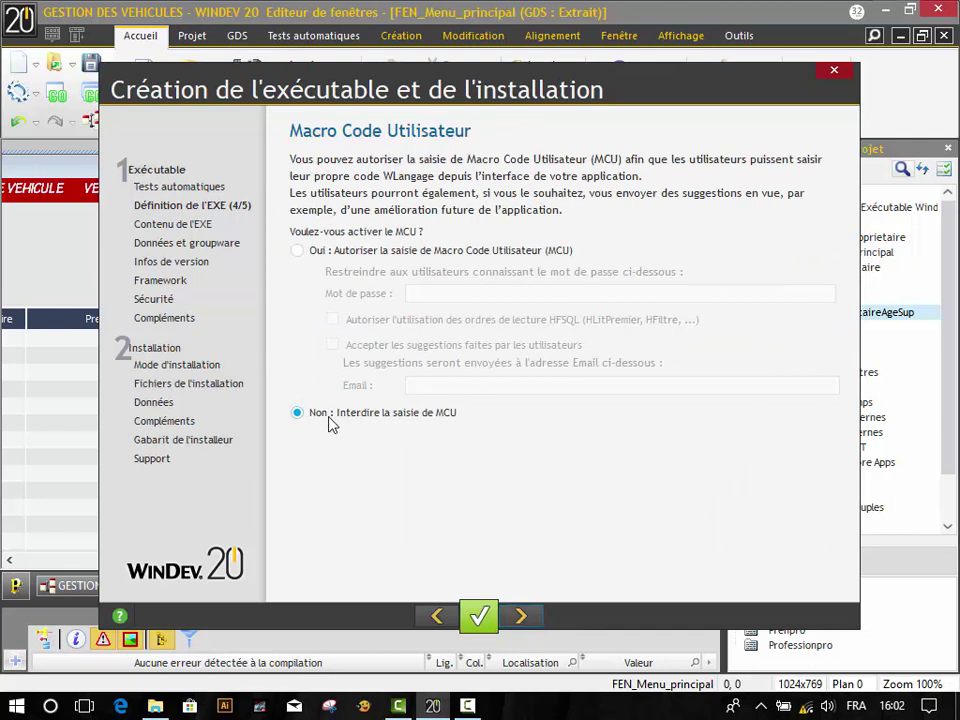
# Accept the default executable settings from user macro code and patch updates through to languages and library contents
pyautogui.click(522, 616)
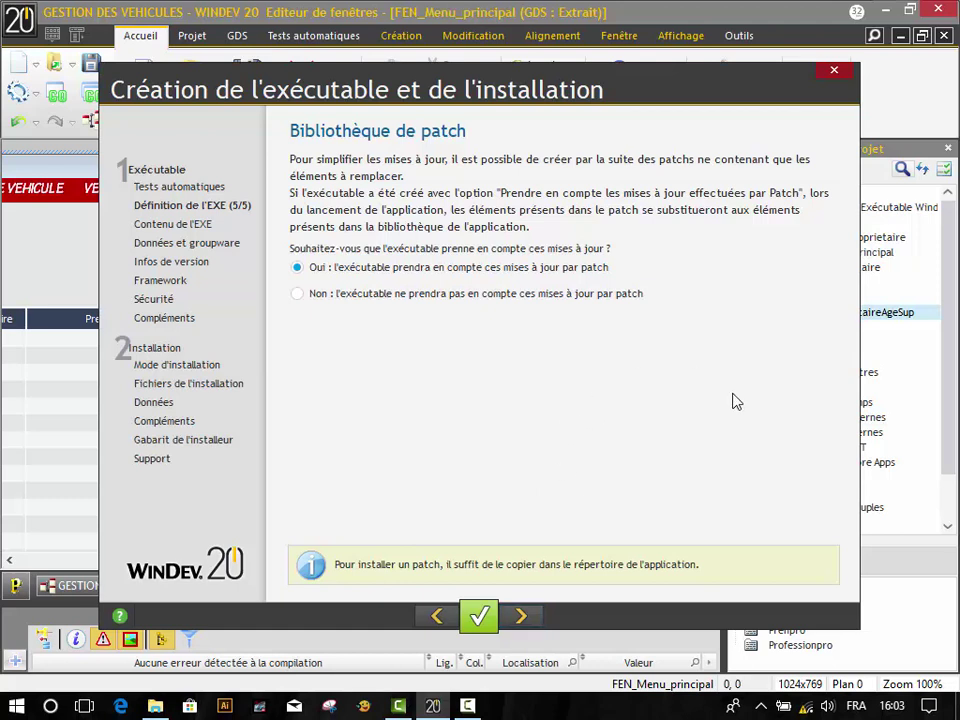
pyautogui.click(522, 617)
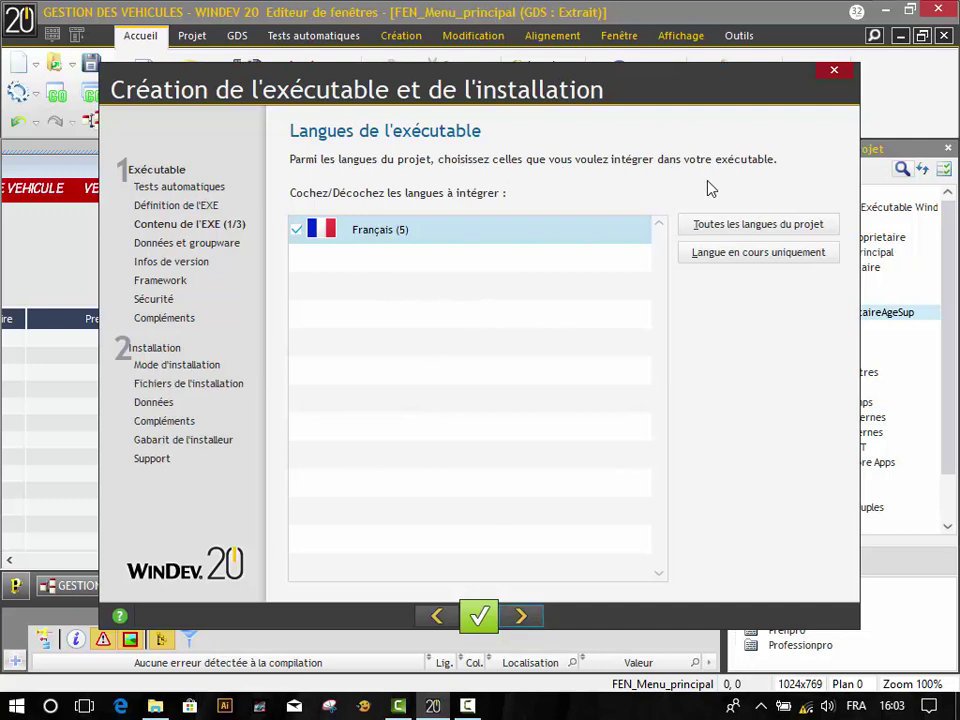
pyautogui.click(517, 618)
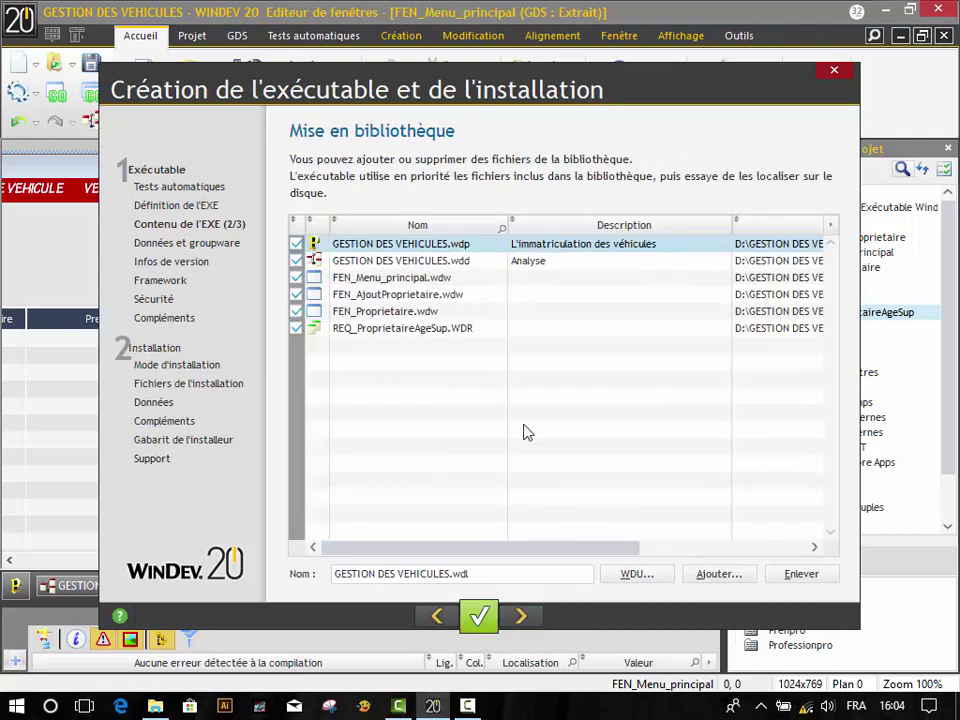
pyautogui.click(520, 617)
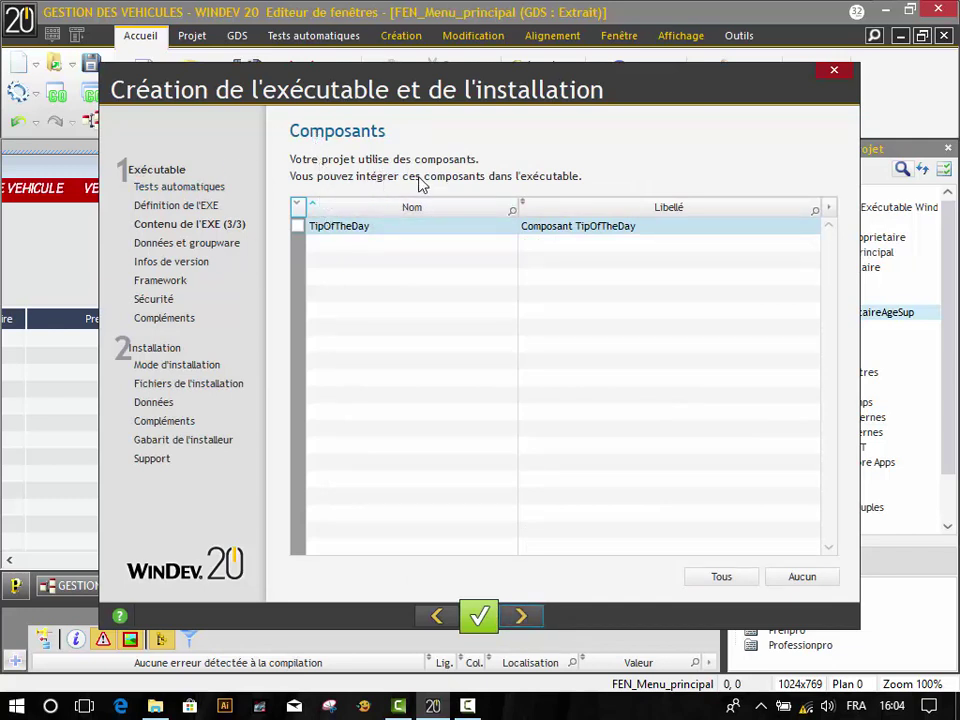
# Include the TipOfTheDay component in the executable and accept the application data directory for all users
pyautogui.click(298, 226)
pyautogui.click(521, 616)
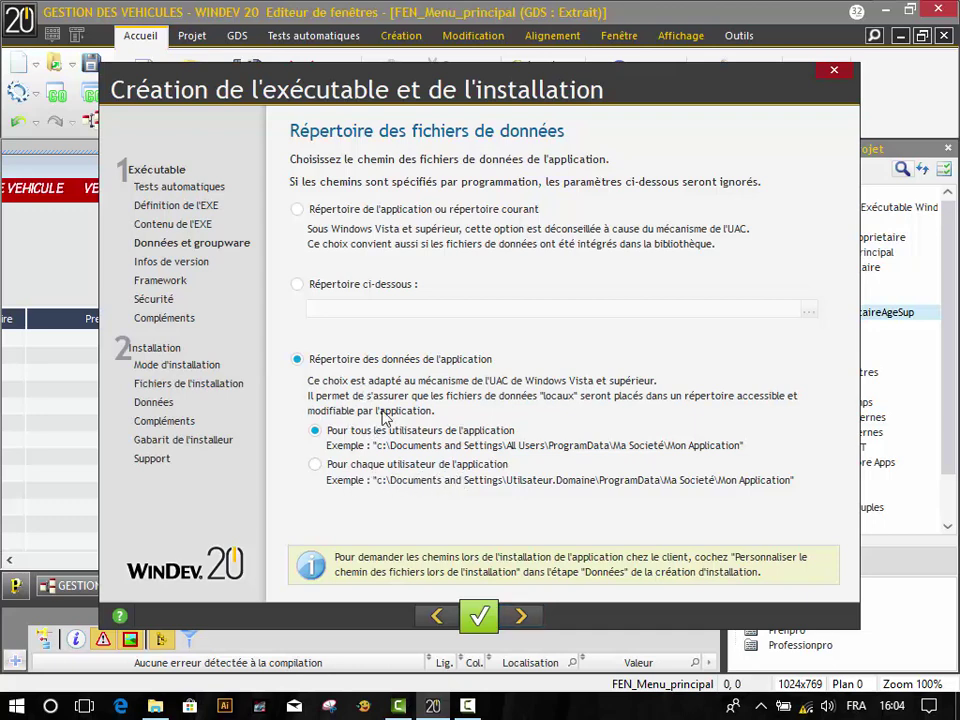
pyautogui.click(521, 617)
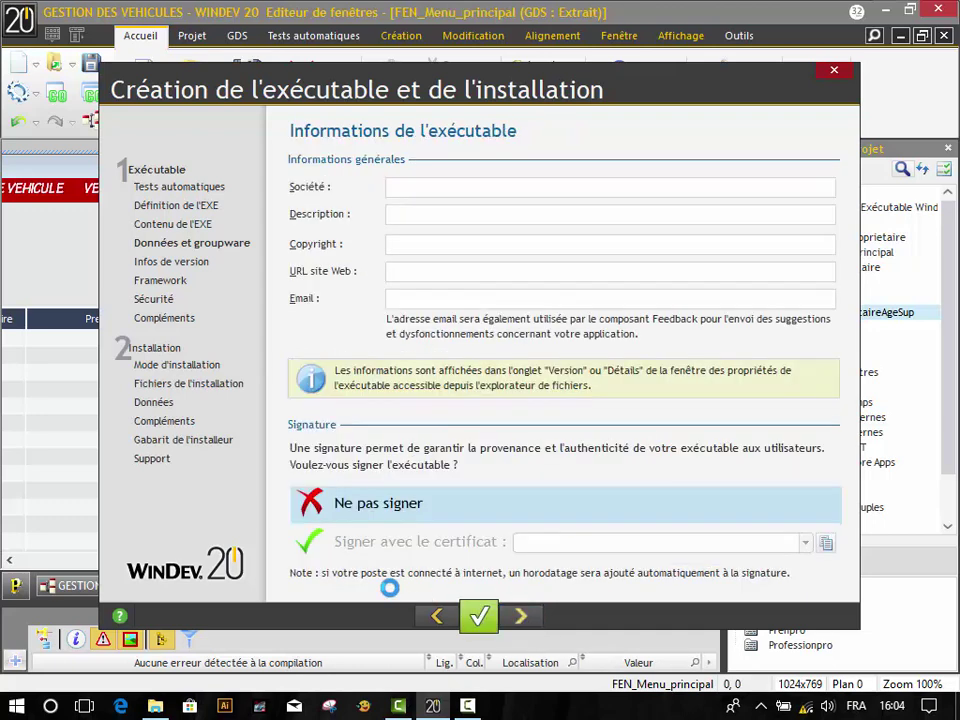
# Accept the executable's general information without signing, and its standard-format version number with automatic increment at each generation
pyautogui.click(418, 215)
pyautogui.click(448, 244)
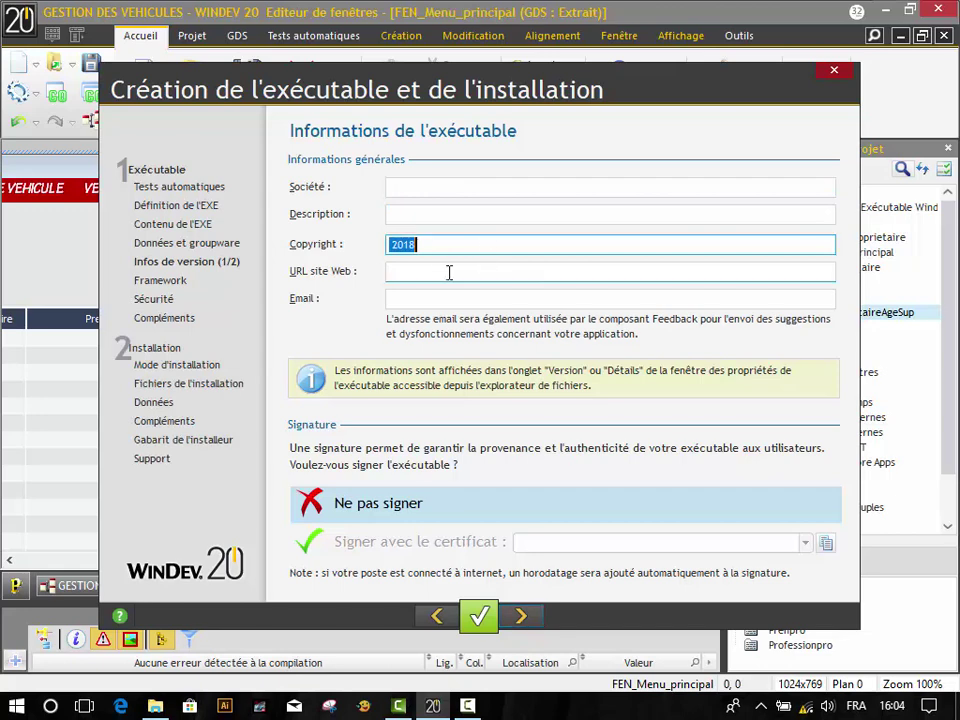
pyautogui.click(400, 272)
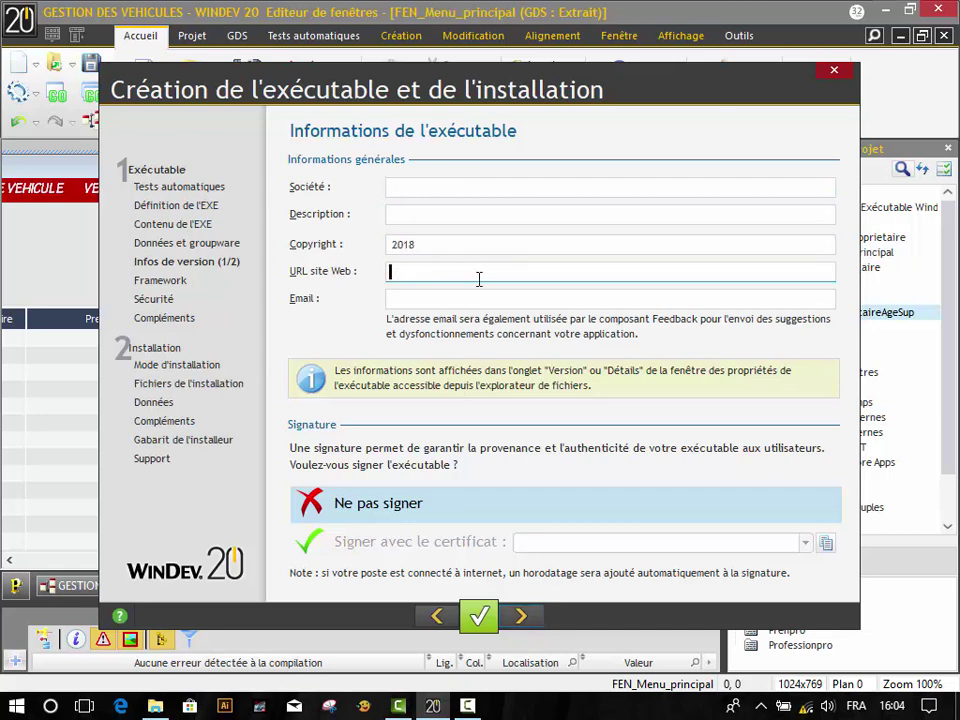
pyautogui.click(413, 302)
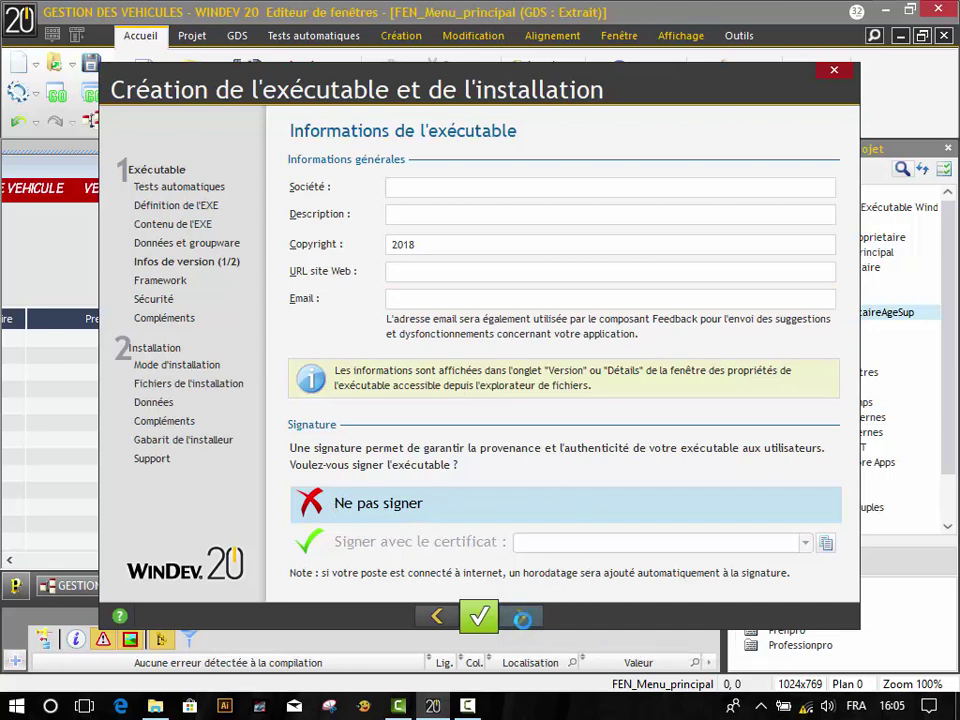
pyautogui.click(521, 616)
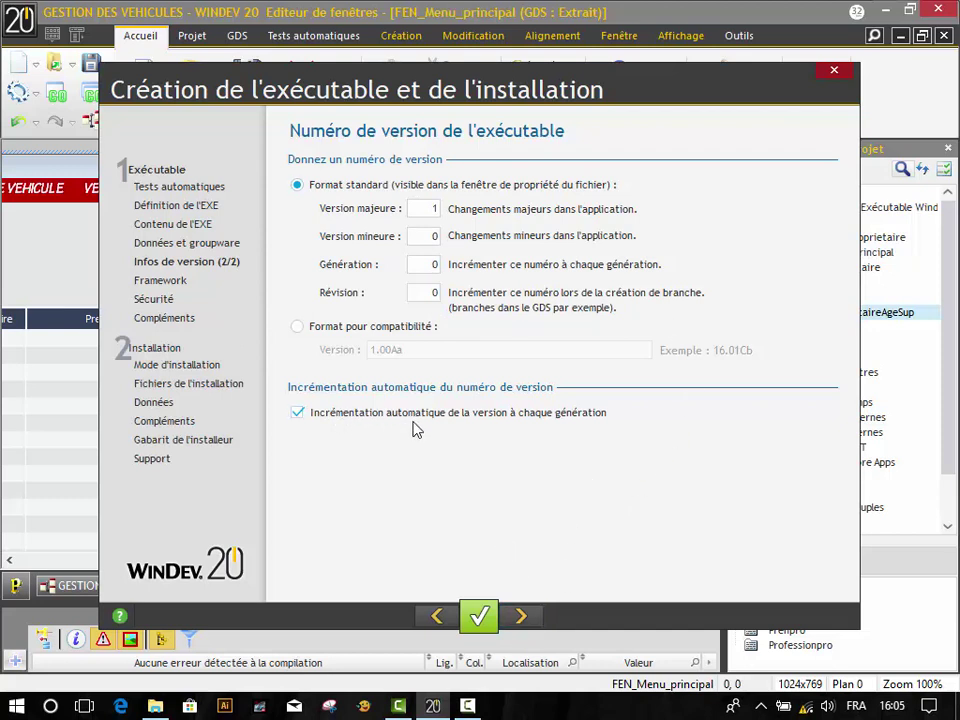
pyautogui.click(517, 617)
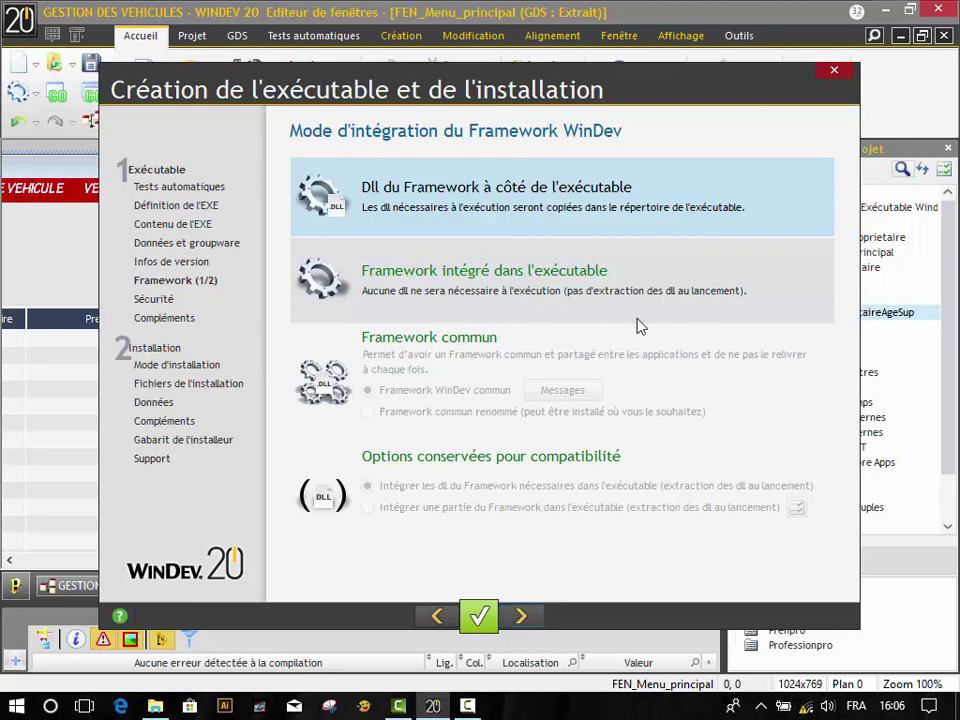
# Choose the compatibility option that integrates the necessary Framework DLLs into the executable, with extraction at launch
pyautogui.click(419, 386)
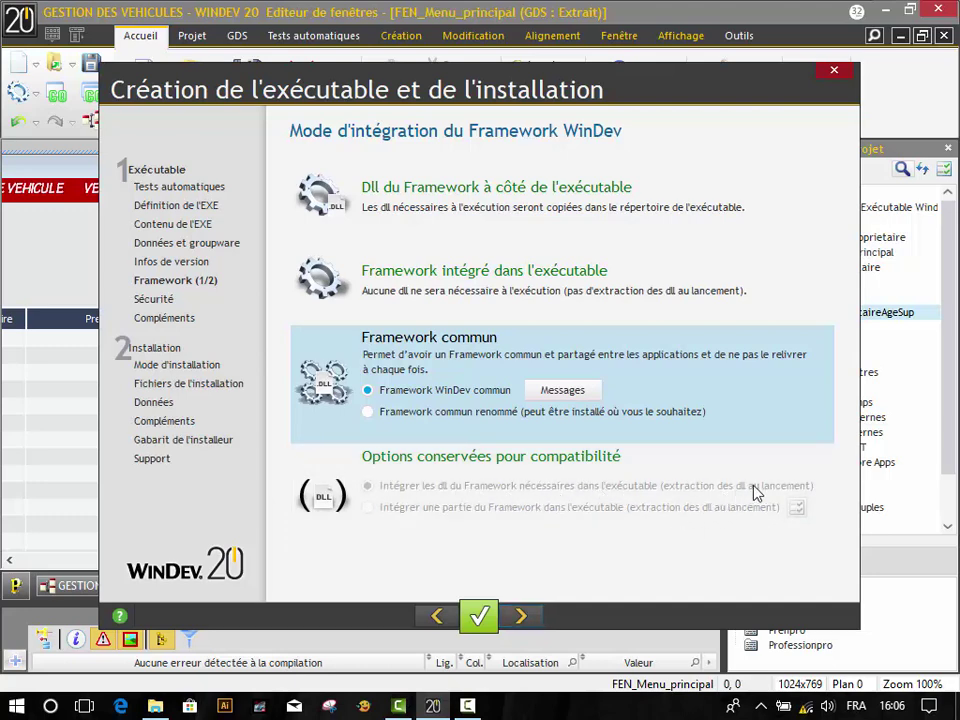
pyautogui.click(472, 493)
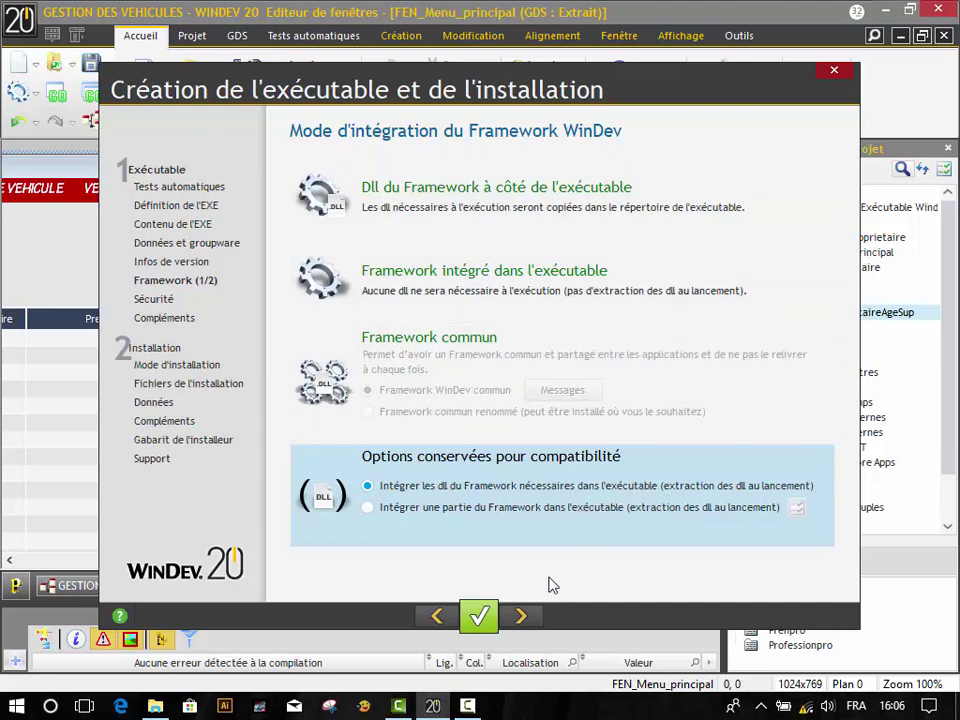
pyautogui.click(521, 615)
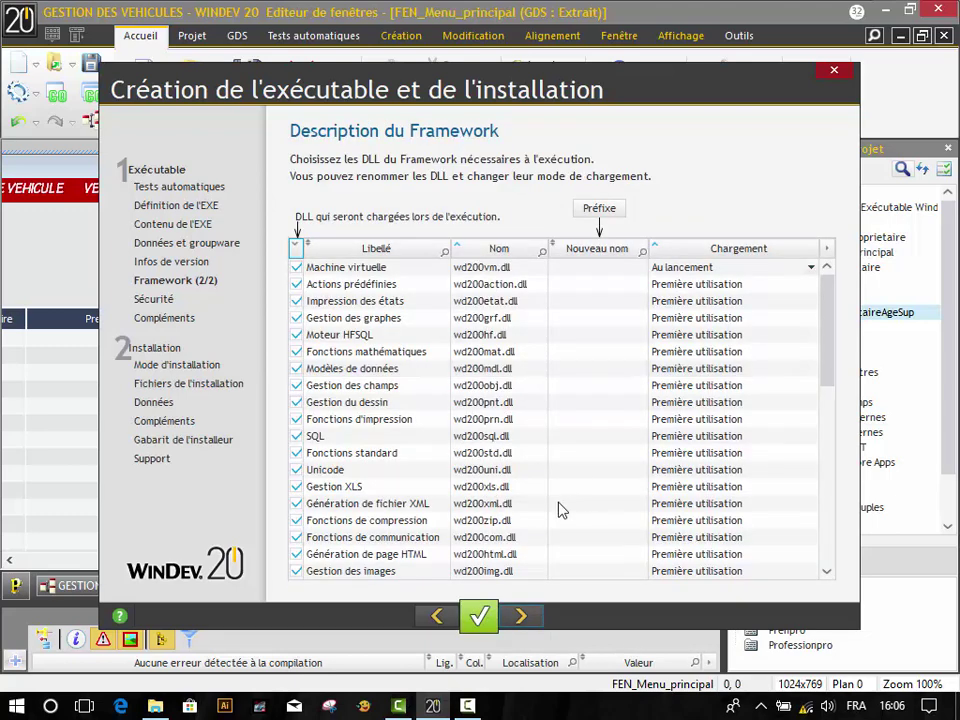
# Review the list of Framework DLLs loaded at execution and accept the default selection, names and loading modes
pyautogui.scroll(-2, 414, 515)
pyautogui.scroll(2, 402, 512)
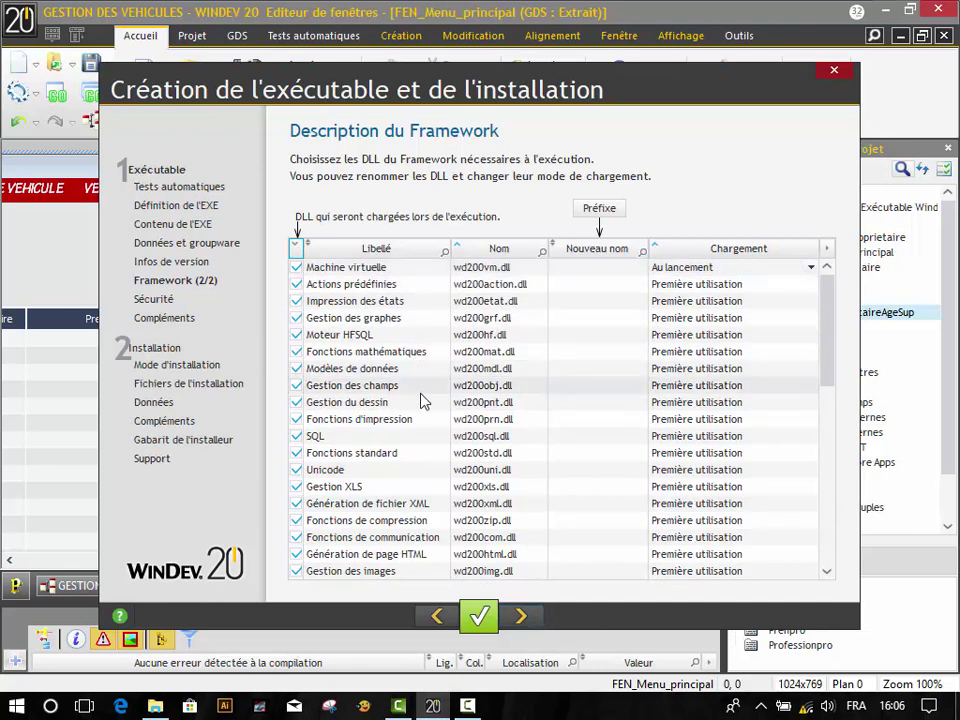
pyautogui.scroll(-3, 418, 410)
pyautogui.scroll(-7, 418, 410)
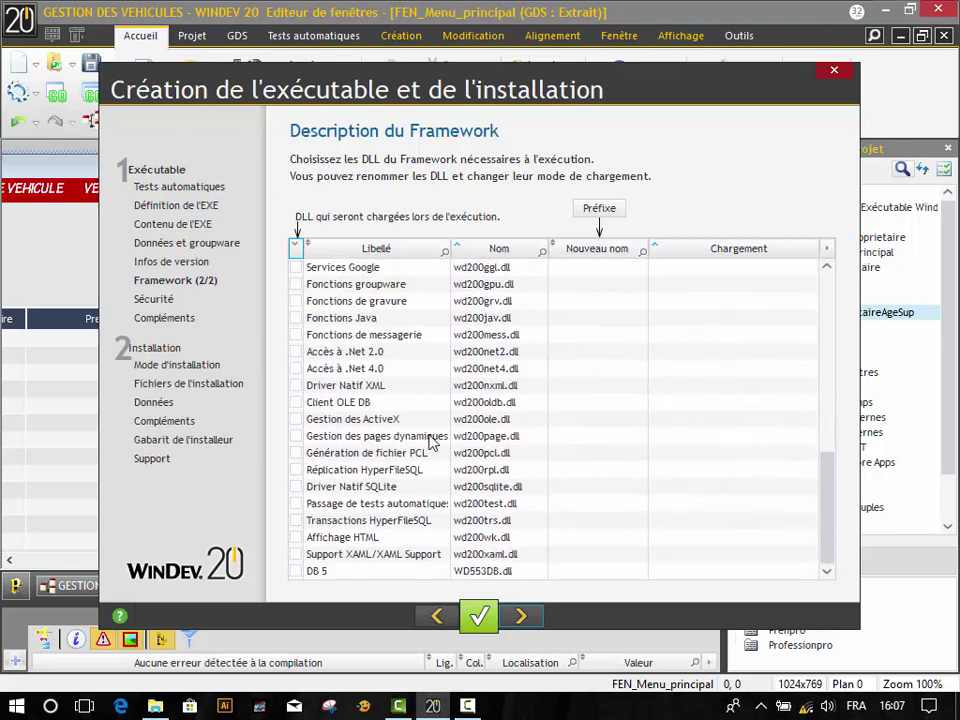
pyautogui.click(521, 616)
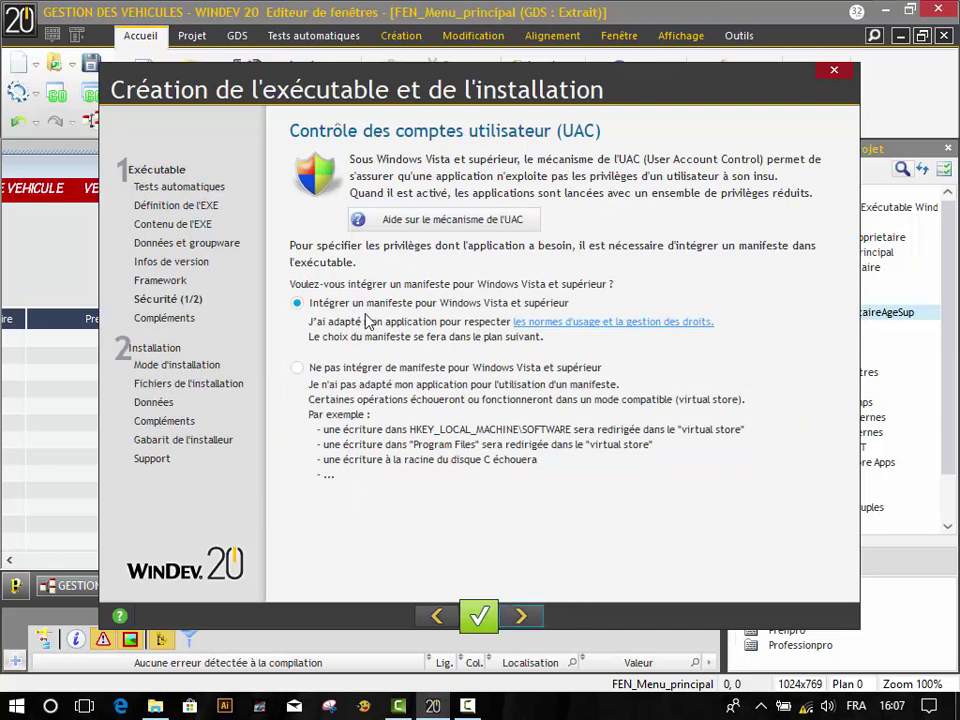
# Integrate a UAC manifest for Windows Vista and later, specifying that the application requires no particular privilege
pyautogui.click(521, 616)
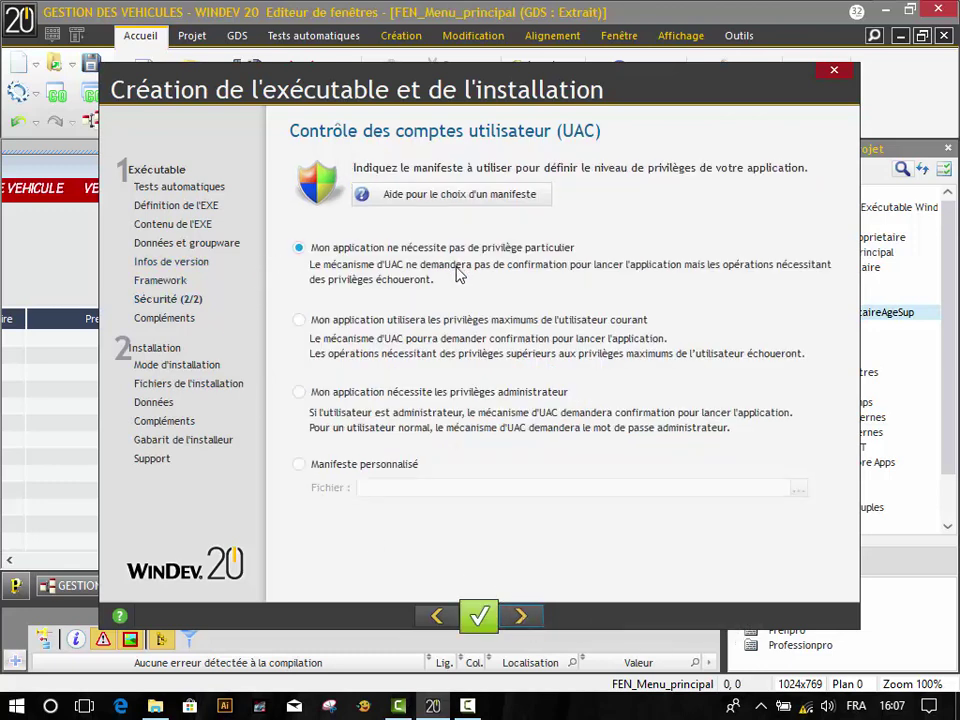
pyautogui.click(520, 616)
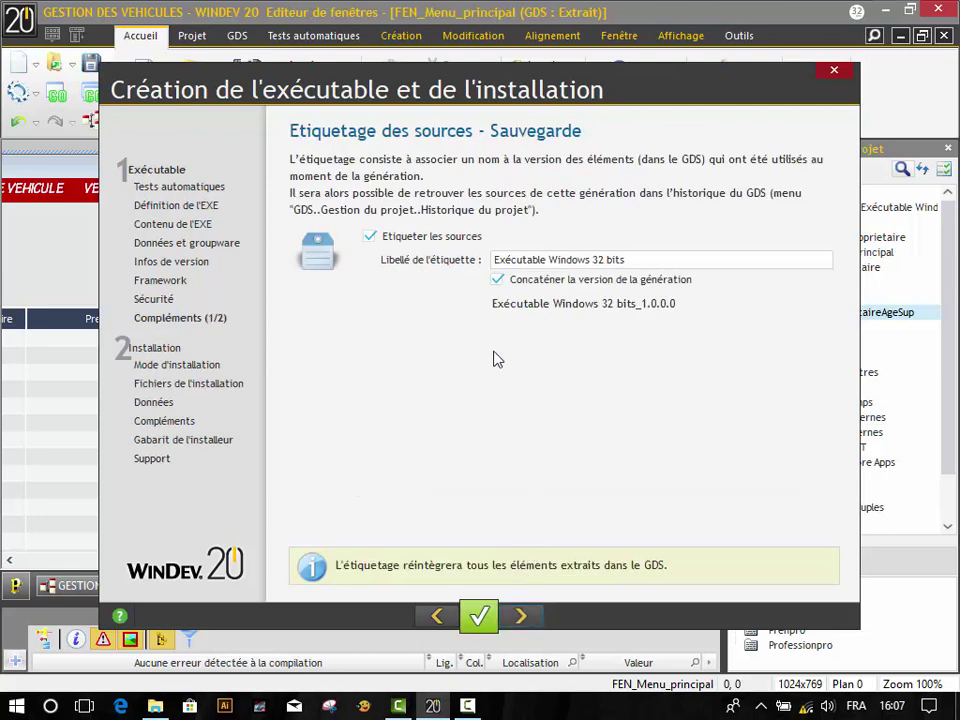
# Keep the source label "Exécutable Windows 32 bits" with the generation version appended, and choose not to document the new features
pyautogui.click(525, 618)
pyautogui.click(440, 616)
pyautogui.click(651, 254)
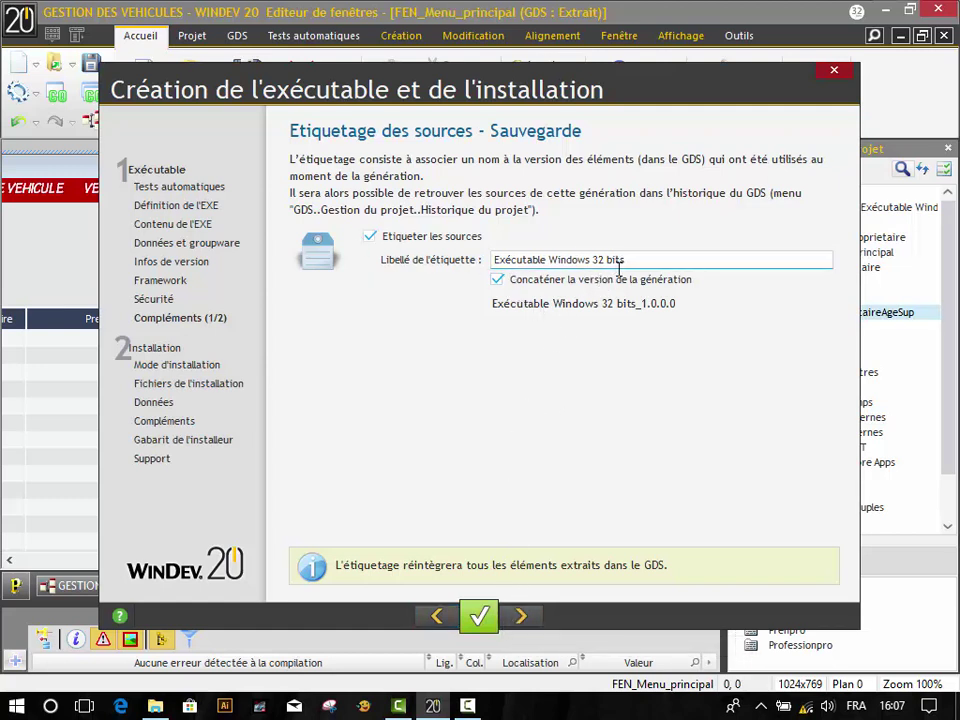
pyautogui.click(528, 617)
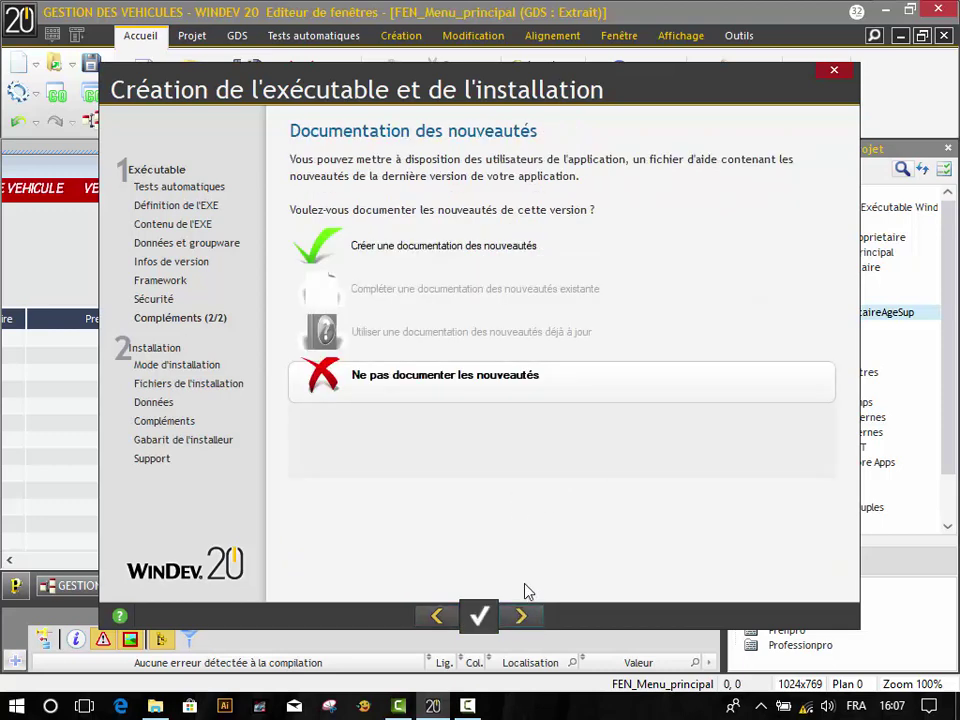
pyautogui.click(528, 617)
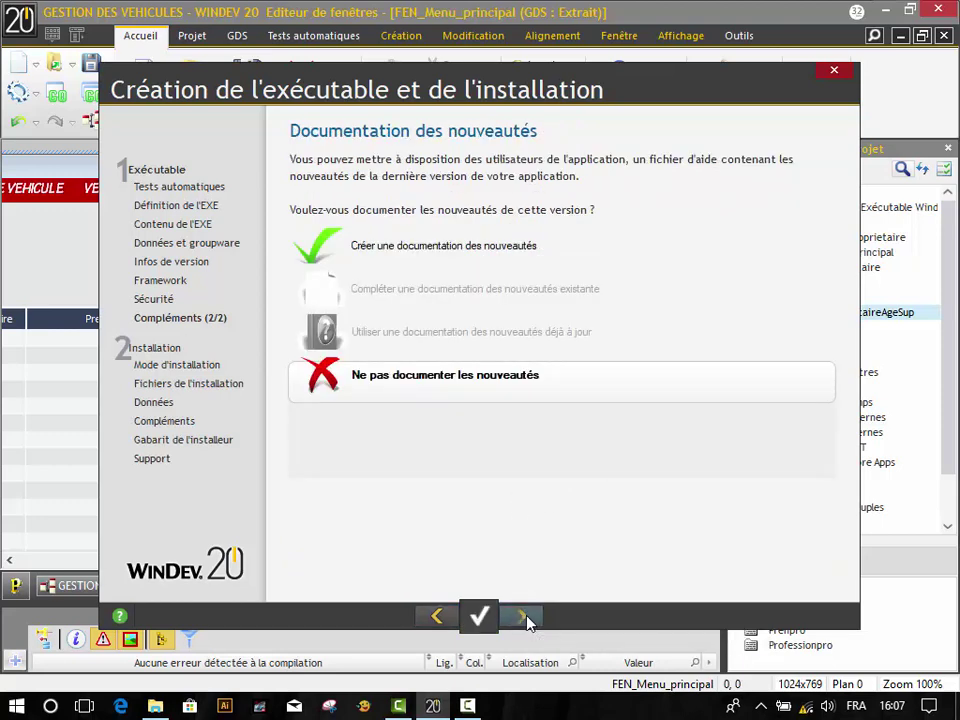